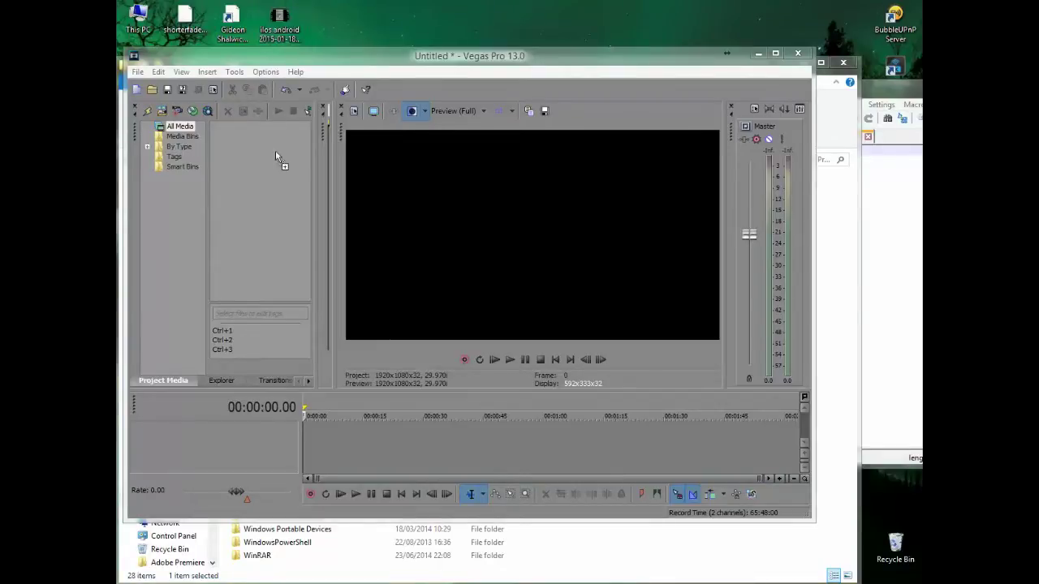
- Import the ilos android MP4 and place it on the timeline, matching project settings to the clip
{"action": "left_click_drag", "start_coordinate": [281, 24], "coordinate": [276, 154]}
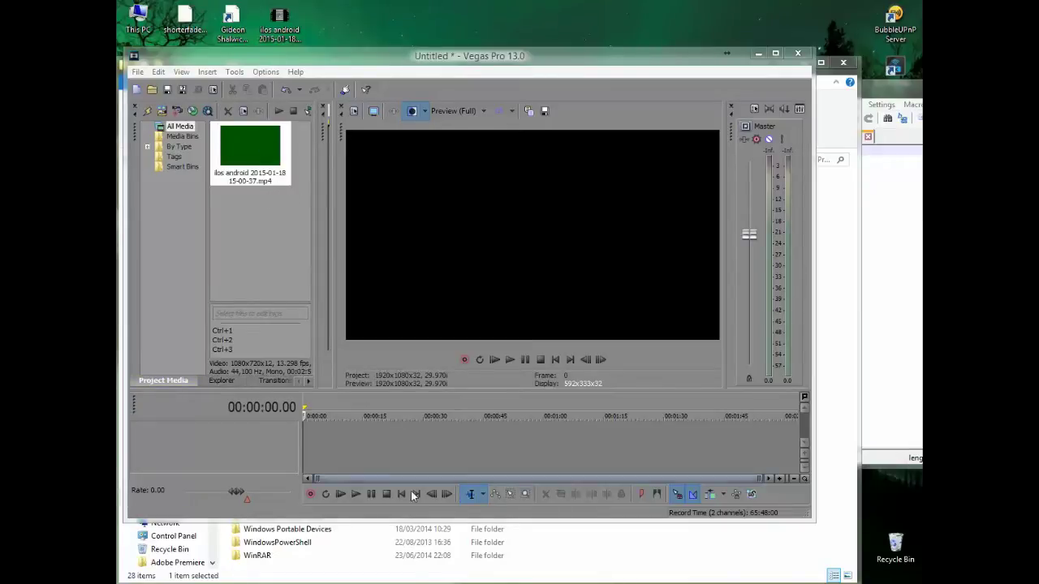
{"action": "left_click", "coordinate": [512, 361]}
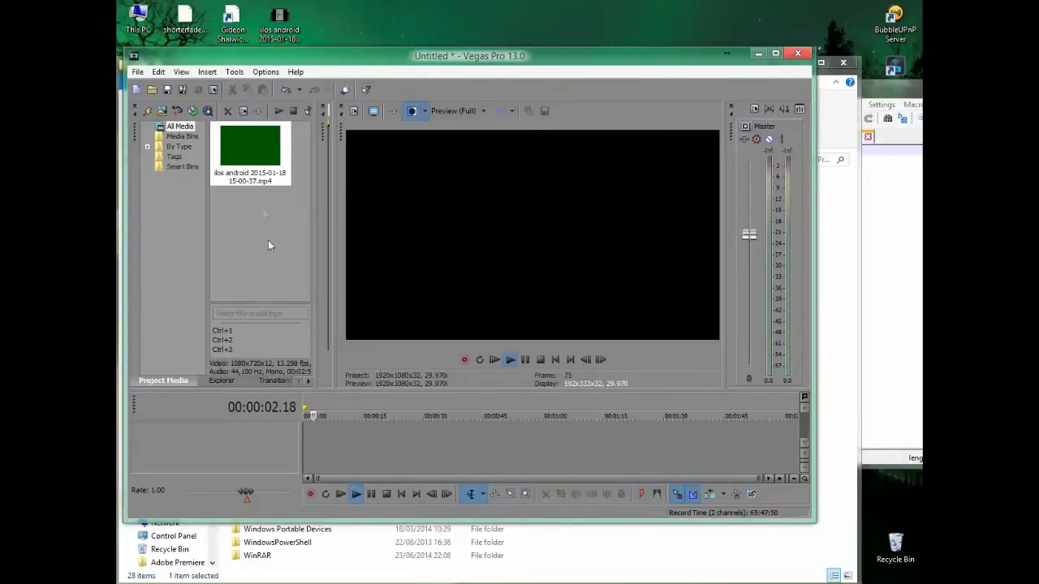
{"action": "mouse_move", "coordinate": [243, 141]}
{"action": "left_mouse_down"}
{"action": "mouse_move", "coordinate": [321, 478]}
{"action": "mouse_move", "coordinate": [310, 450]}
{"action": "left_mouse_up"}
{"action": "left_click", "coordinate": [541, 251]}
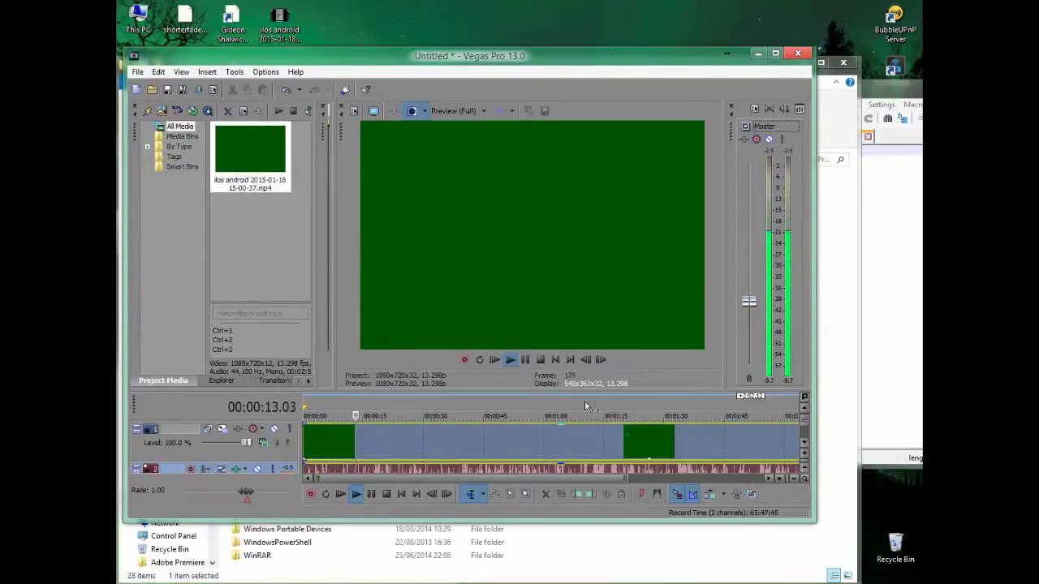
{"action": "left_click", "coordinate": [540, 360]}
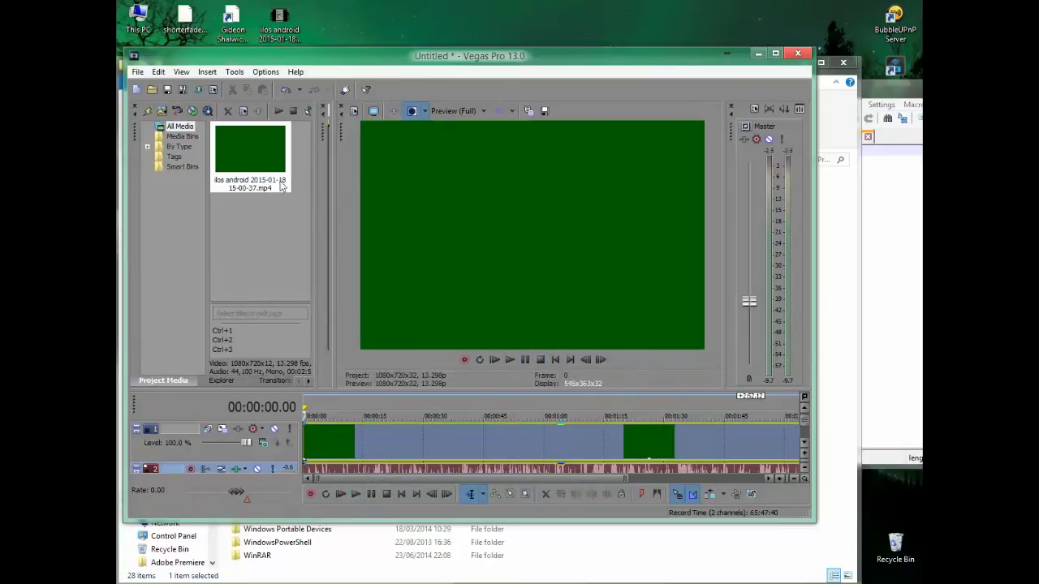
- Copy the Plug-In details (compoundplug.dll) from the clip's General properties
{"action": "right_click", "coordinate": [255, 145]}
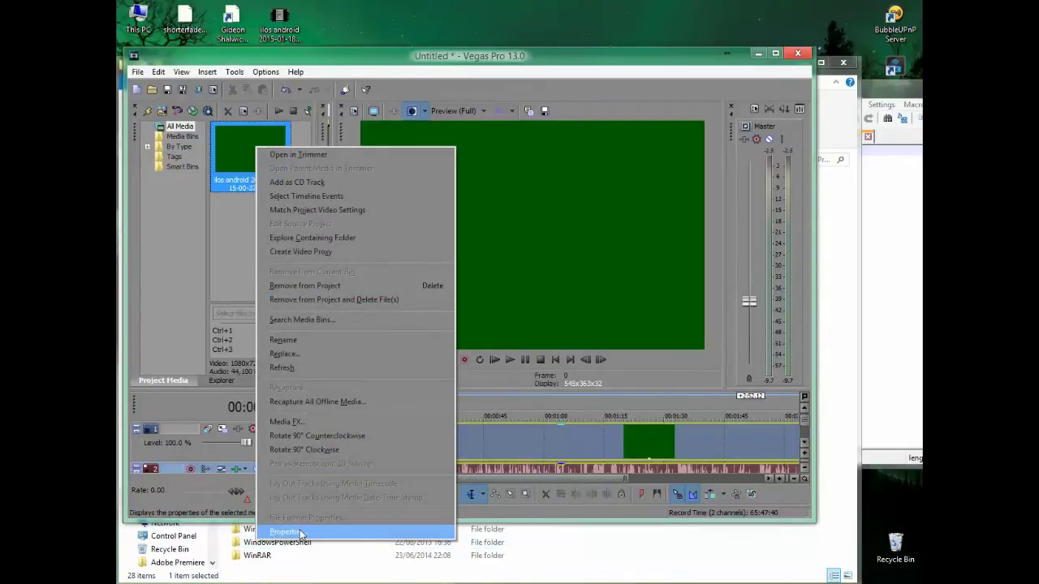
{"action": "left_click", "coordinate": [300, 532]}
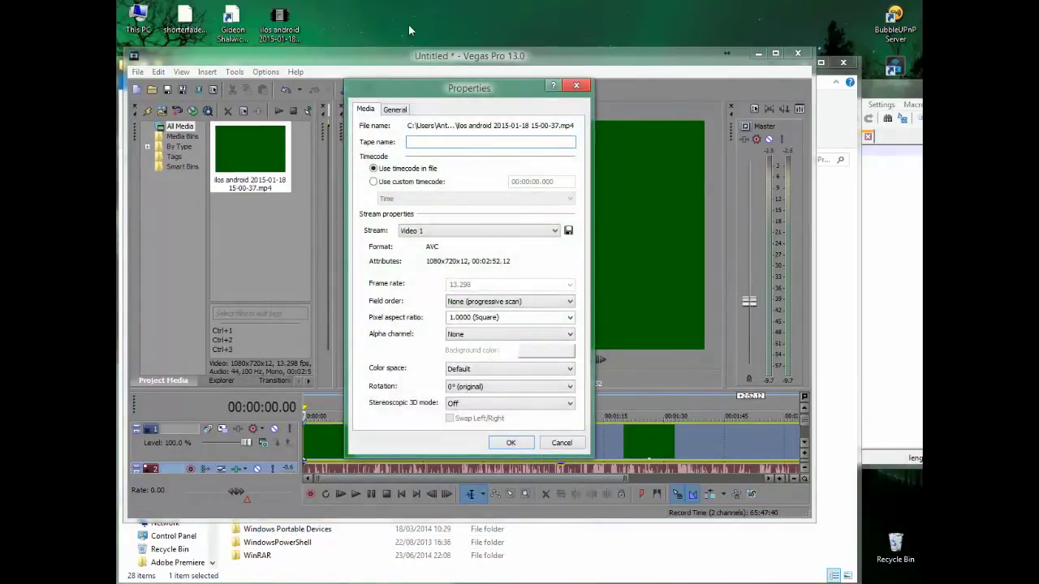
{"action": "left_click", "coordinate": [395, 110]}
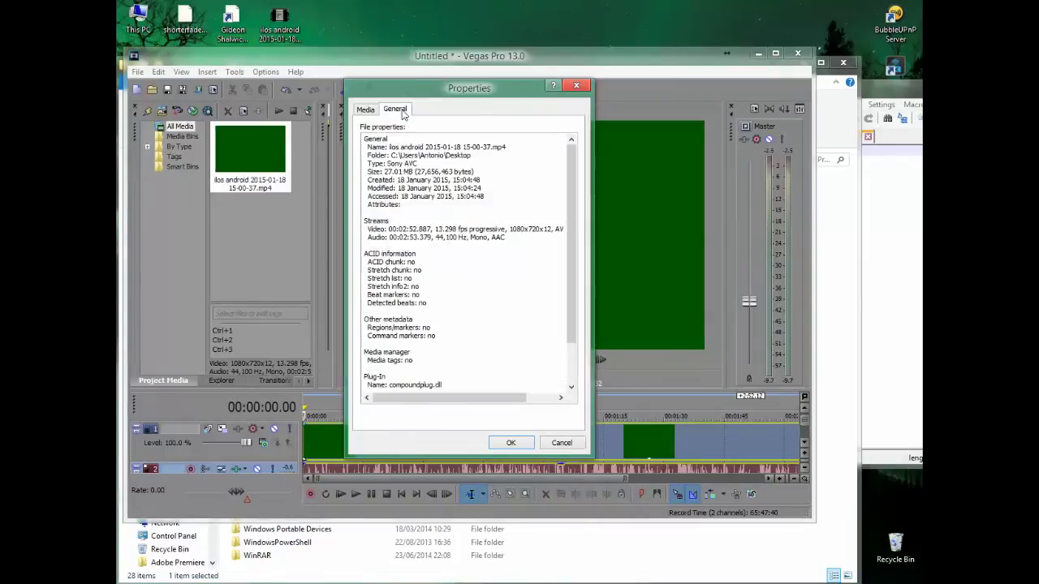
{"action": "left_click", "coordinate": [573, 359]}
{"action": "left_click_drag", "start_coordinate": [364, 328], "coordinate": [490, 375]}
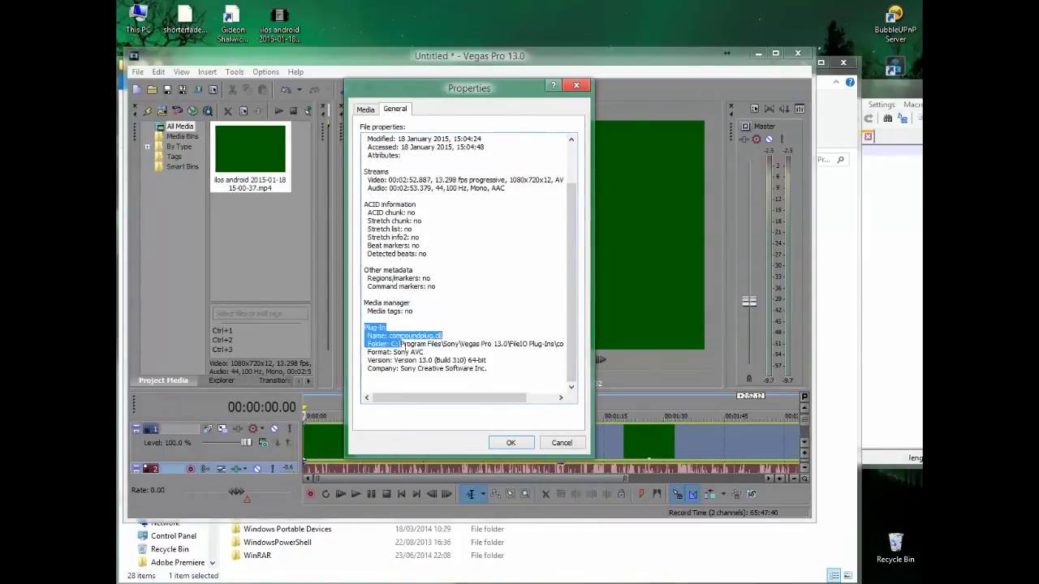
{"action": "right_click", "coordinate": [405, 354]}
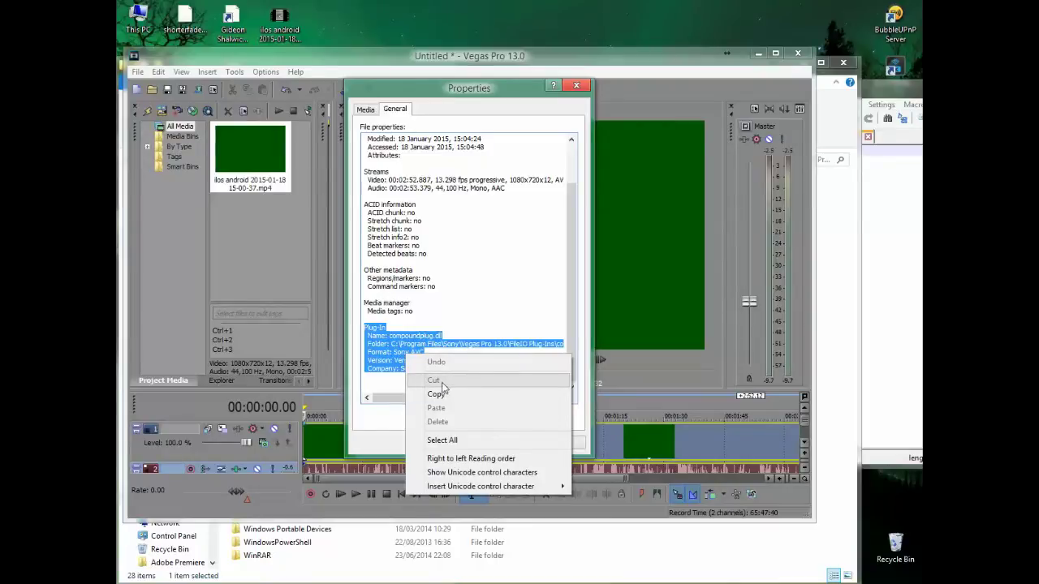
{"action": "left_click", "coordinate": [438, 395]}
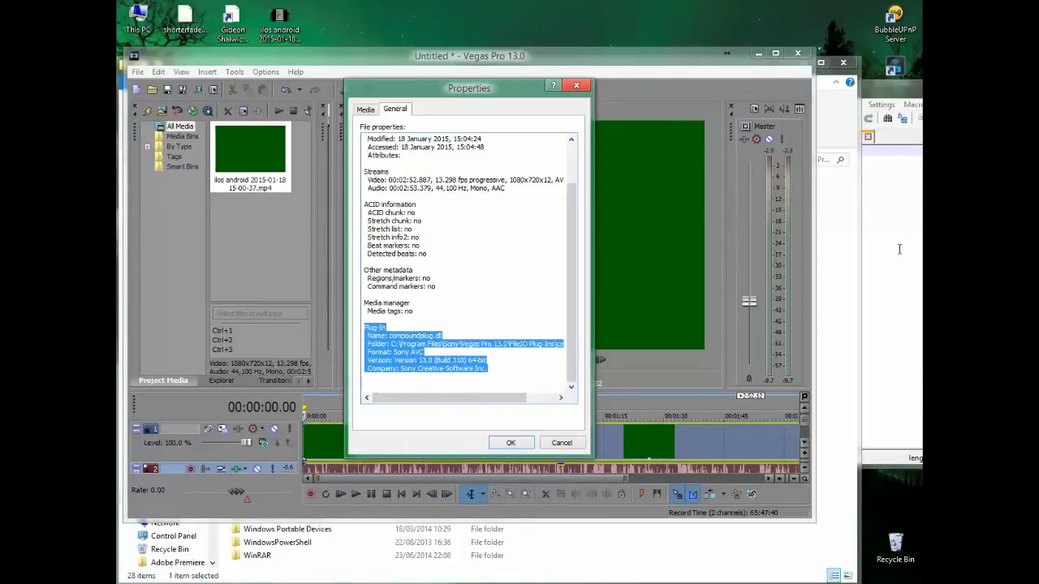
- Paste the copied plug-in details into the empty Notepad++ document
{"action": "left_click", "coordinate": [899, 248]}
{"action": "right_click", "coordinate": [745, 192]}
{"action": "left_click", "coordinate": [775, 226]}
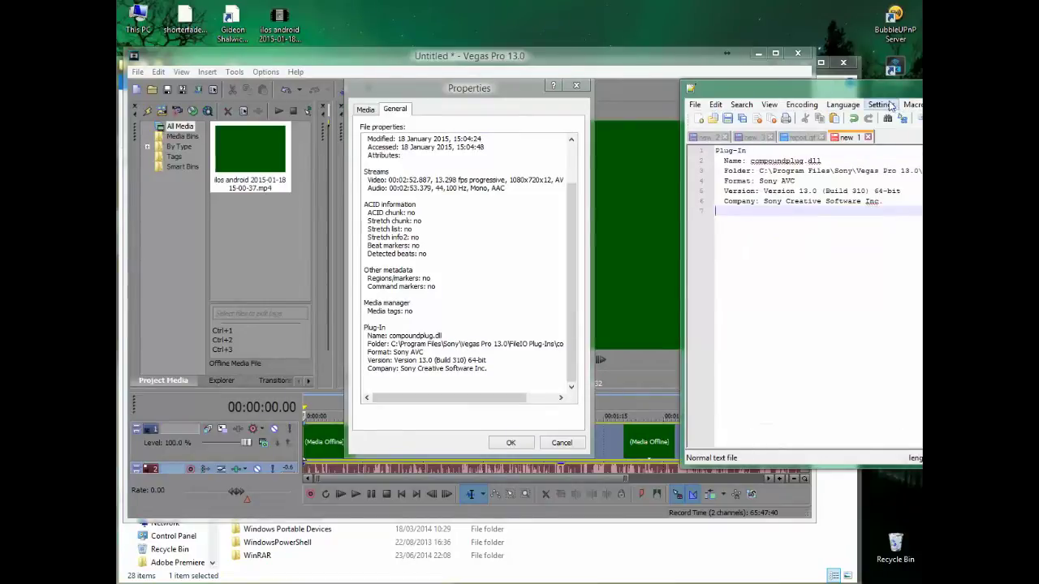
- Copy the C:\Program Files\Sony\Vegas Pro 13.0\FileIO Plug-Ins path from the note, then close the clip properties
{"action": "left_click_drag", "start_coordinate": [889, 91], "coordinate": [816, 171]}
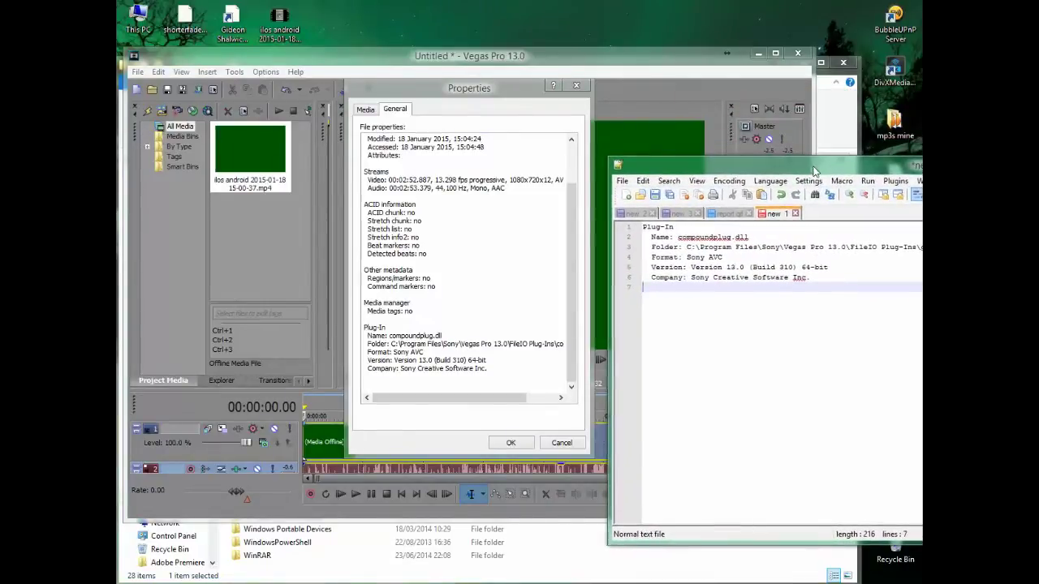
{"action": "left_click", "coordinate": [687, 247]}
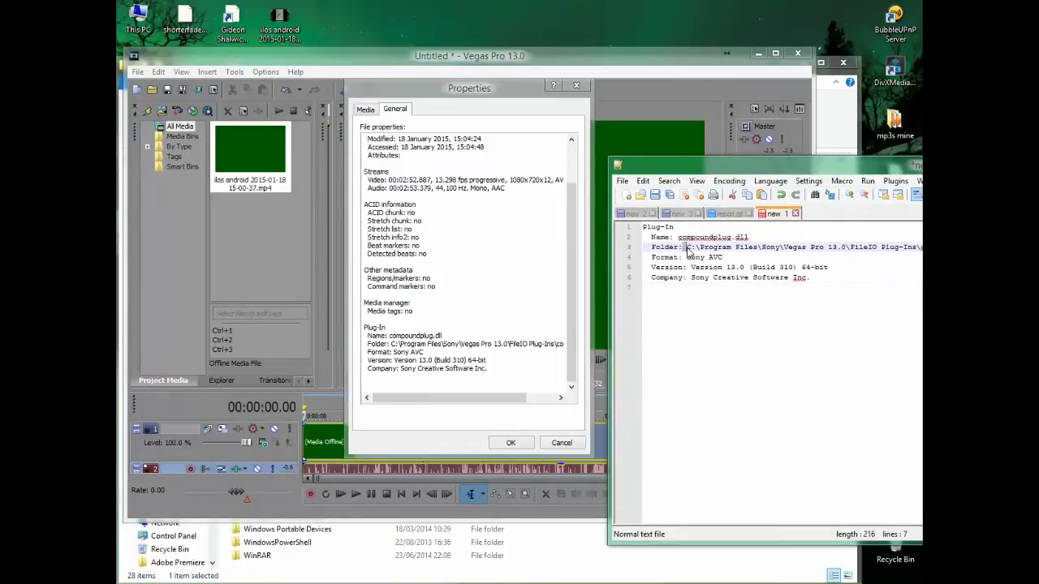
{"action": "left_click_drag", "start_coordinate": [687, 246], "coordinate": [918, 247]}
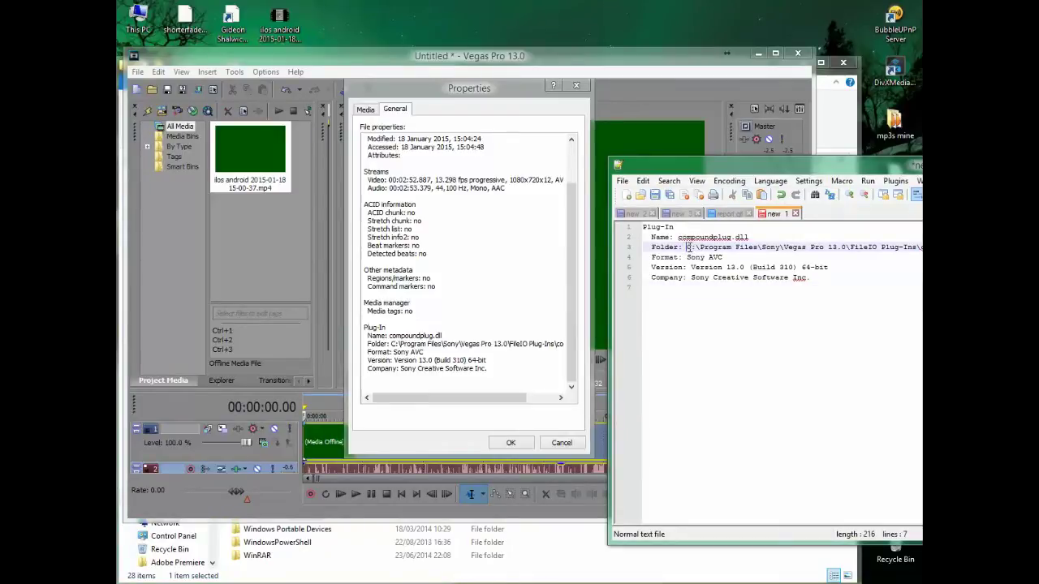
{"action": "right_click", "coordinate": [901, 253]}
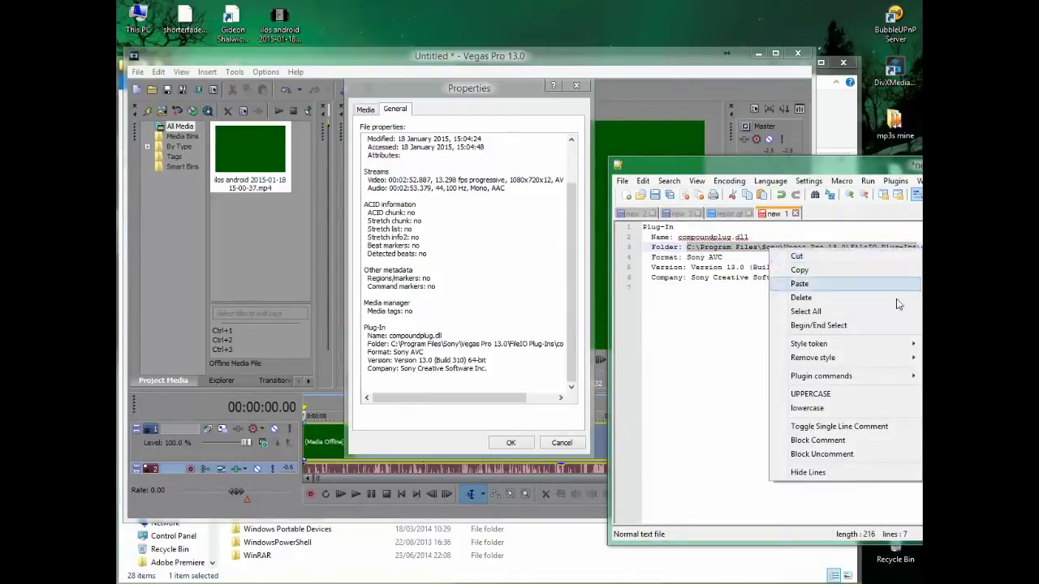
{"action": "left_click", "coordinate": [857, 270]}
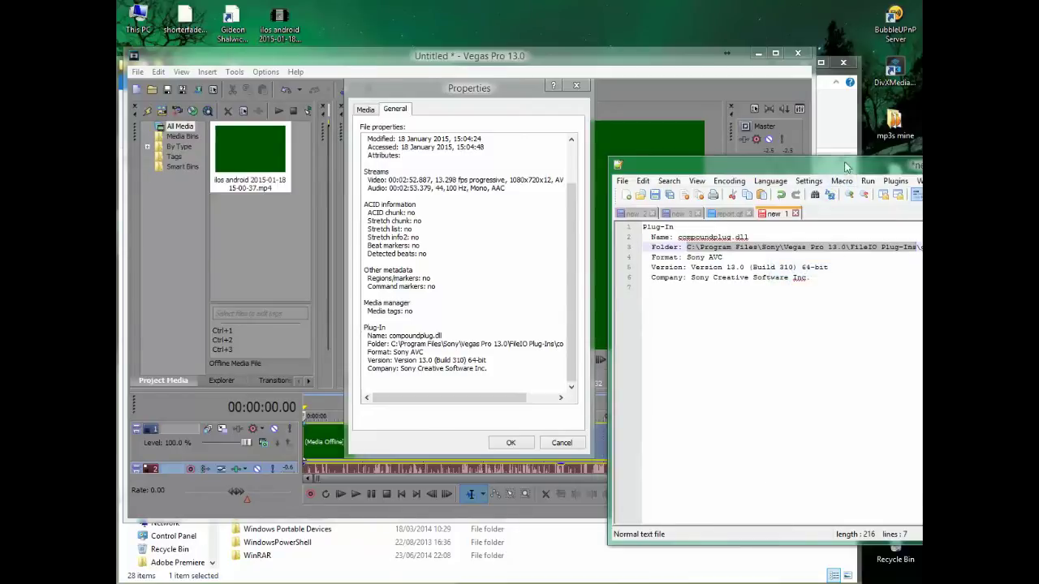
{"action": "mouse_move", "coordinate": [846, 168]}
{"action": "left_mouse_down"}
{"action": "mouse_move", "coordinate": [771, 340]}
{"action": "mouse_move", "coordinate": [825, 165]}
{"action": "left_mouse_up"}
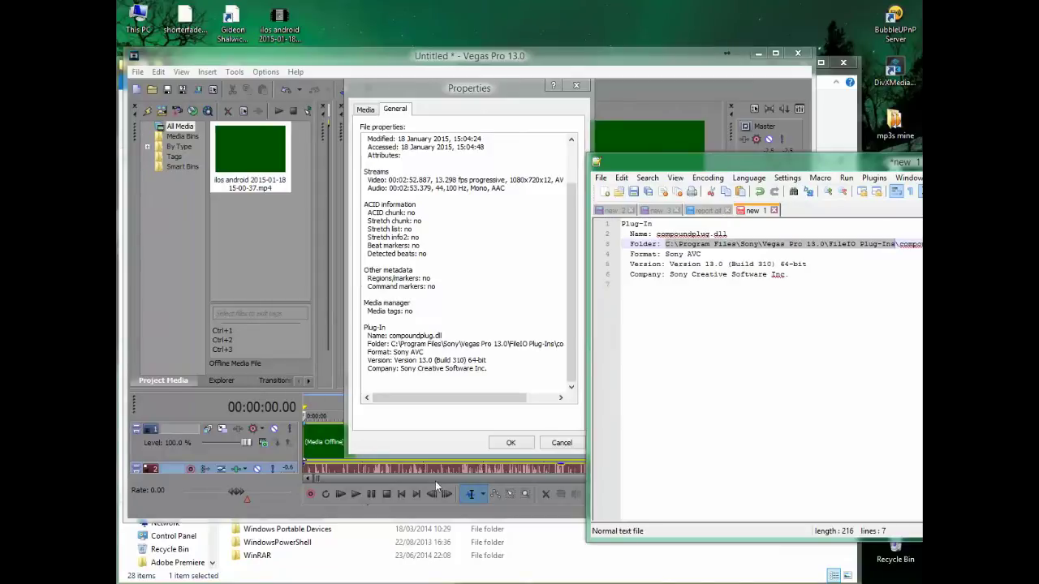
{"action": "left_click", "coordinate": [560, 443]}
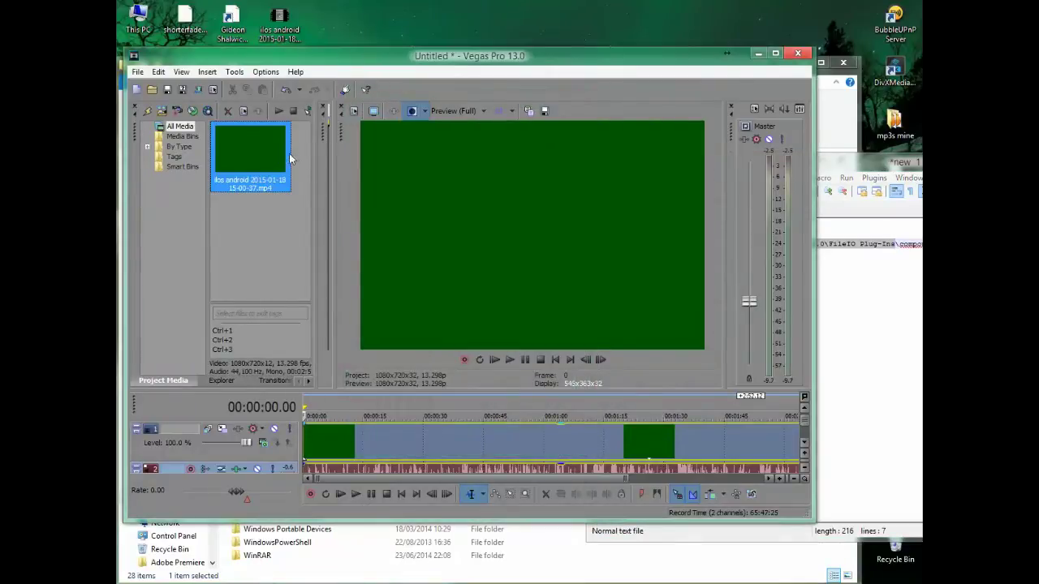
- Remove the phone recording from the project and timeline, then quit Vegas without saving
{"action": "right_click", "coordinate": [246, 139]}
{"action": "left_click", "coordinate": [228, 122]}
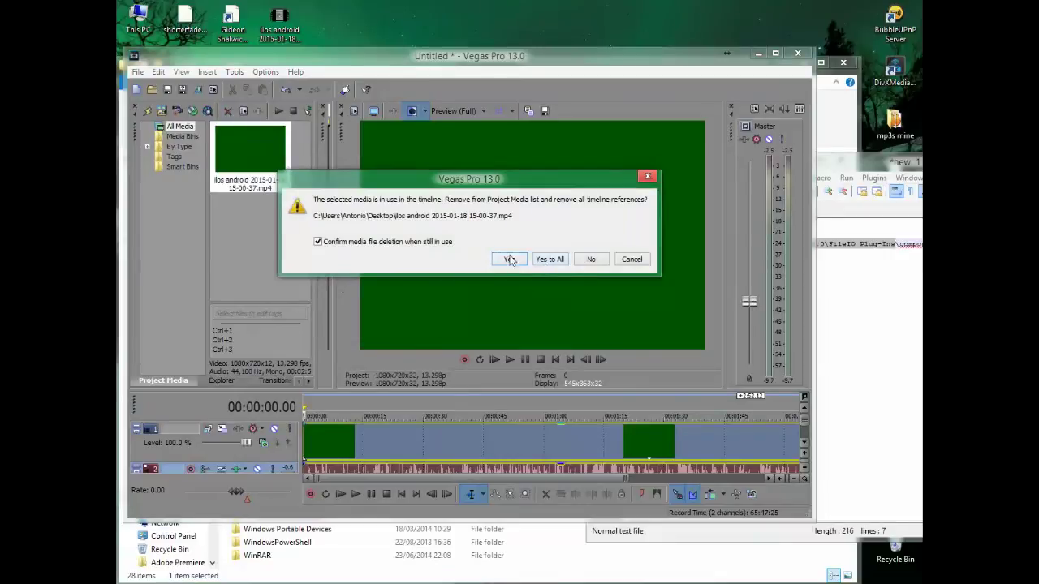
{"action": "left_click", "coordinate": [524, 266]}
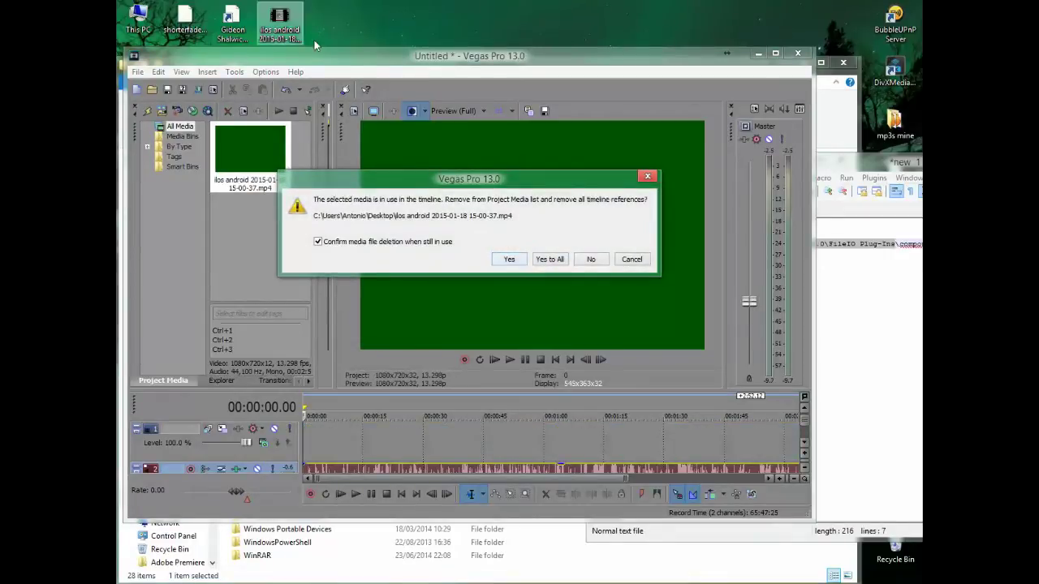
{"action": "left_click", "coordinate": [520, 261]}
{"action": "left_click", "coordinate": [798, 52]}
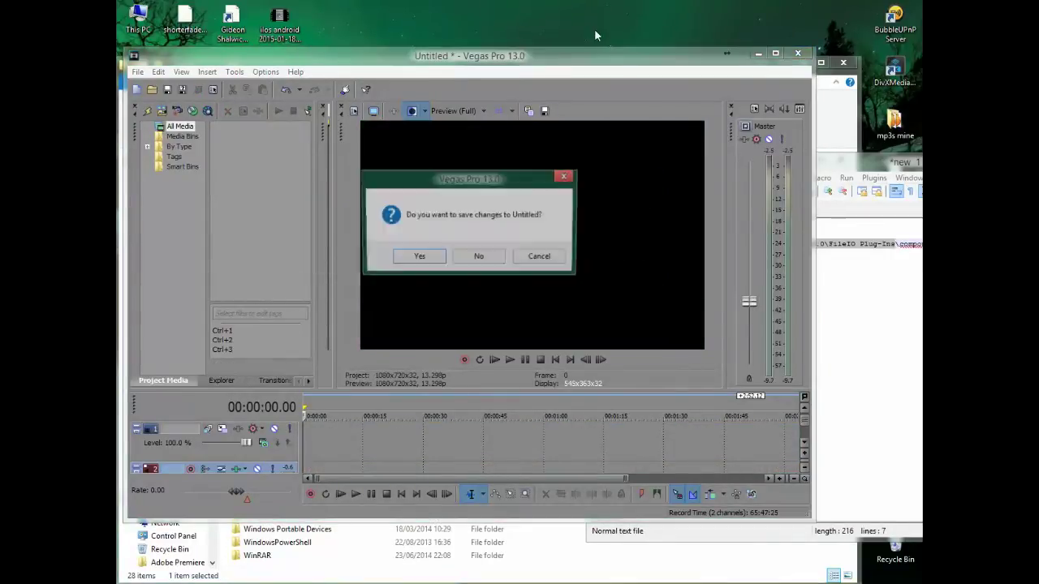
{"action": "left_click", "coordinate": [474, 256]}
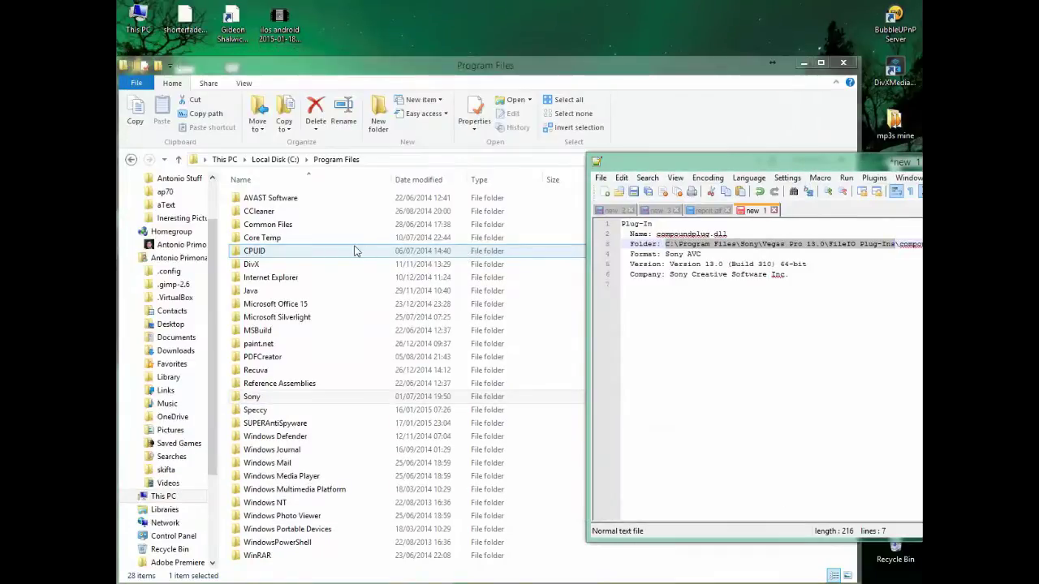
- Go to the pasted FileIO Plug-Ins folder path in Explorer's address bar
{"action": "left_click", "coordinate": [379, 160]}
{"action": "right_click", "coordinate": [349, 160]}
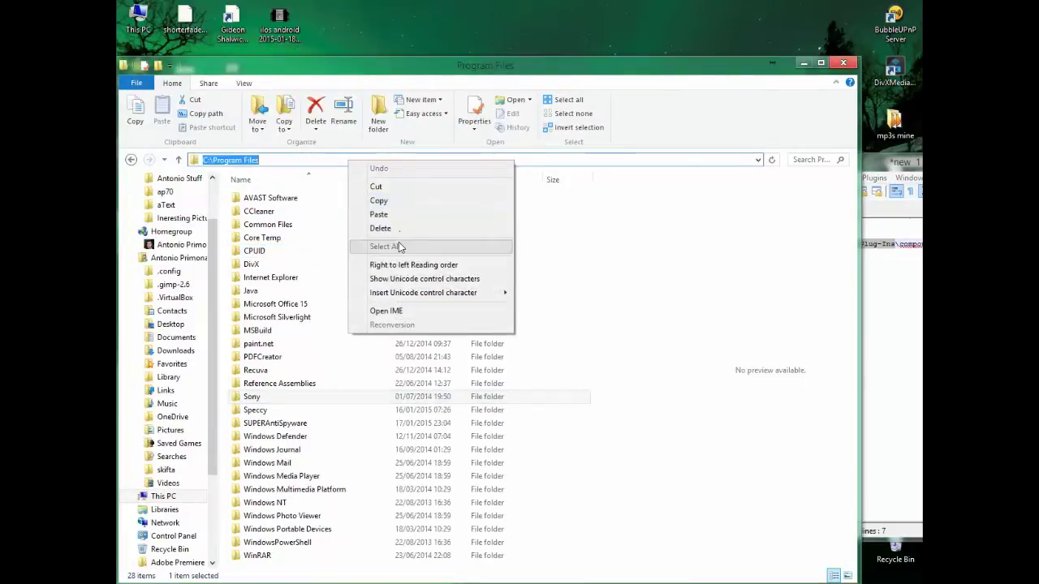
{"action": "left_click", "coordinate": [398, 216]}
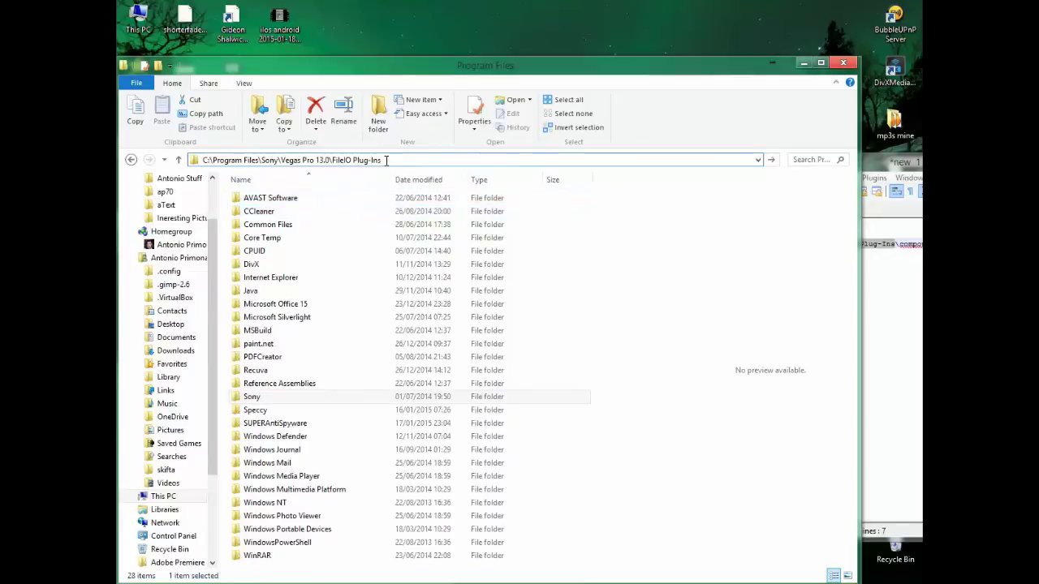
{"action": "key", "text": "Return"}
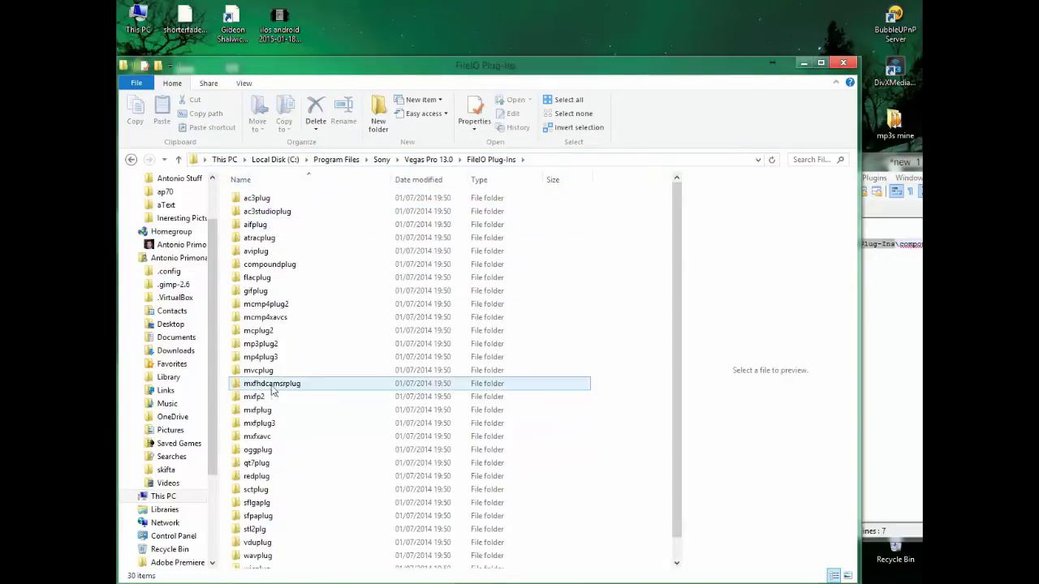
- Rename the compoundplug folder to compoundplug_old, granting administrator permission
{"action": "left_click", "coordinate": [277, 270]}
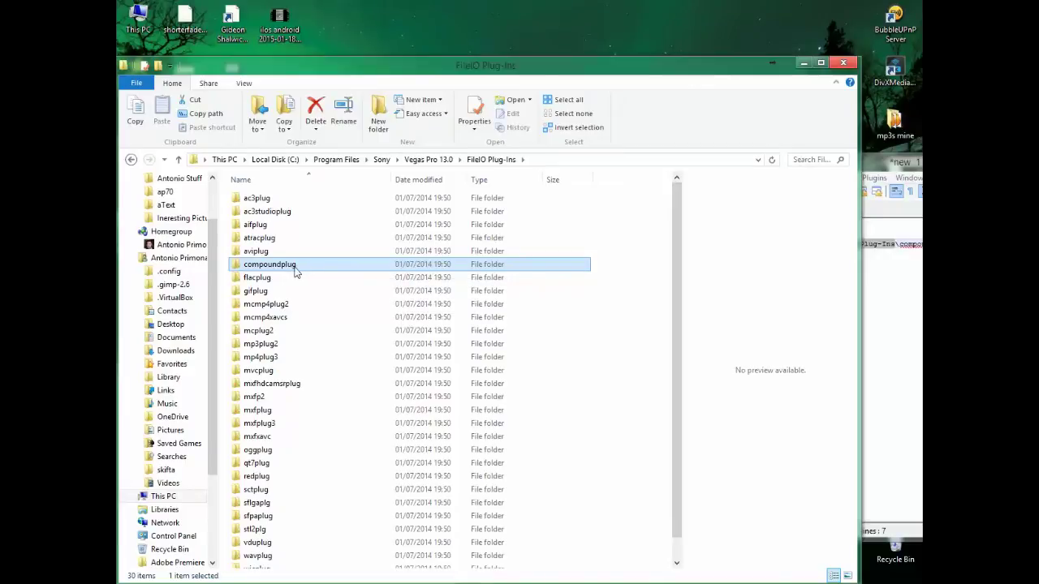
{"action": "left_click", "coordinate": [296, 268]}
{"action": "type", "text": "_old"}
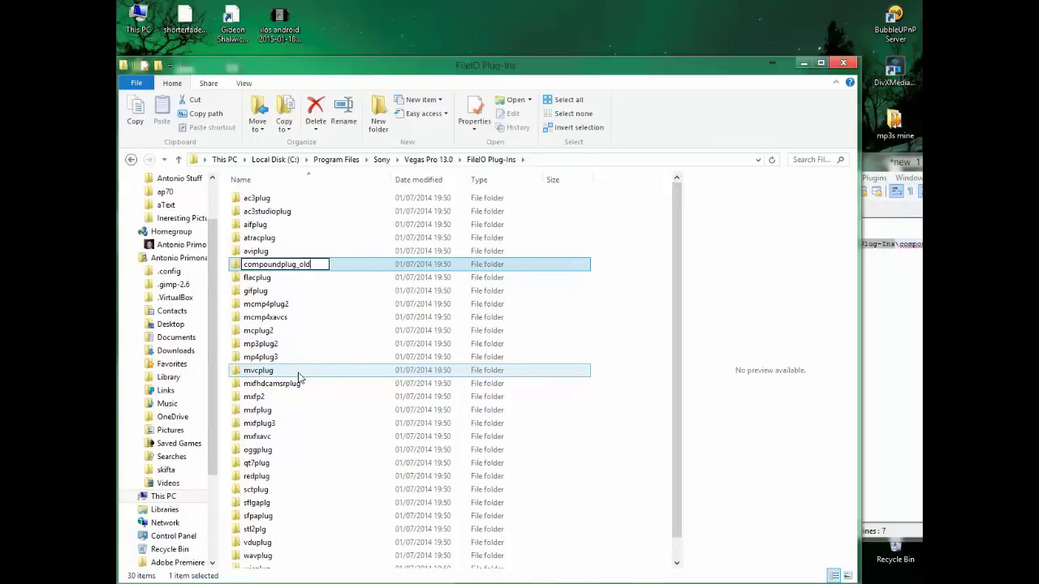
{"action": "key", "text": "Return"}
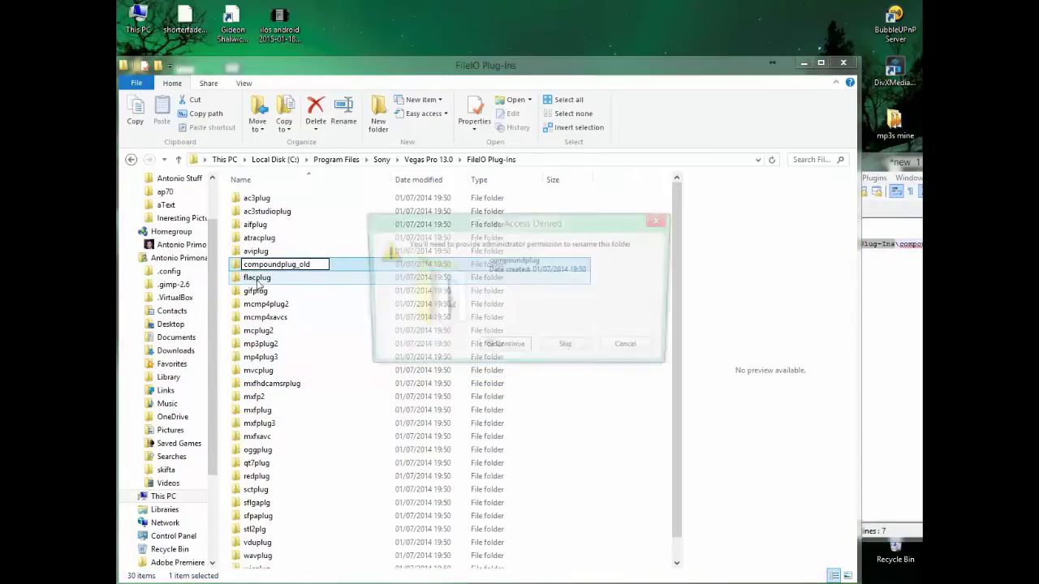
{"action": "left_click", "coordinate": [522, 351]}
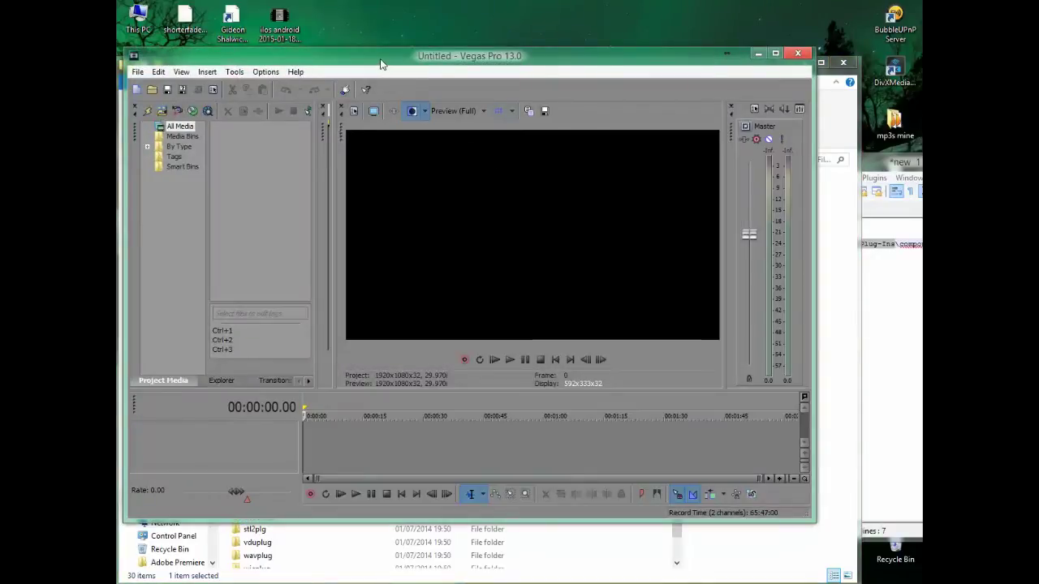
{"action": "left_click_drag", "start_coordinate": [381, 64], "coordinate": [386, 92]}
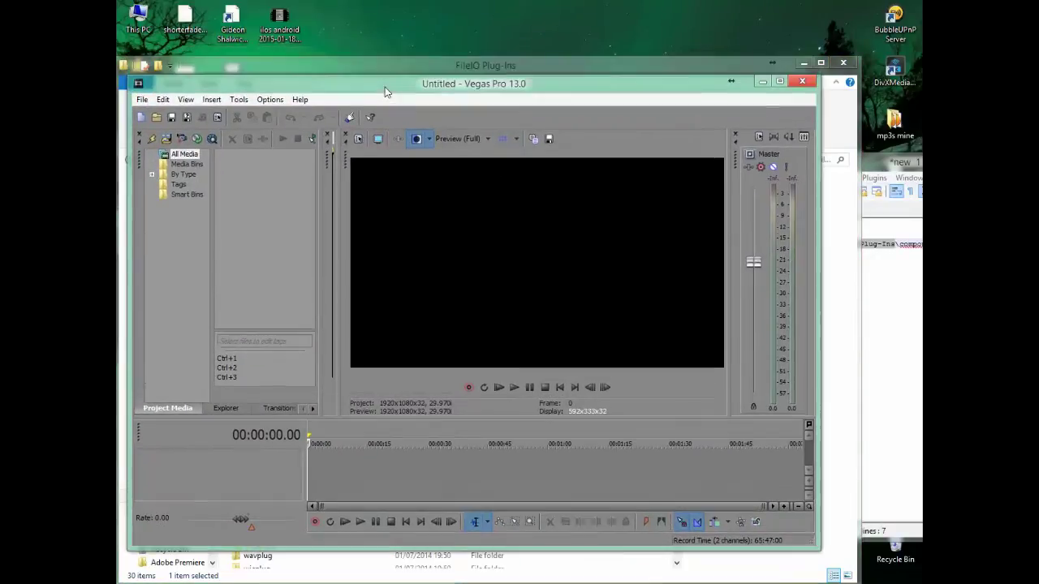
{"action": "left_click_drag", "start_coordinate": [280, 20], "coordinate": [257, 187]}
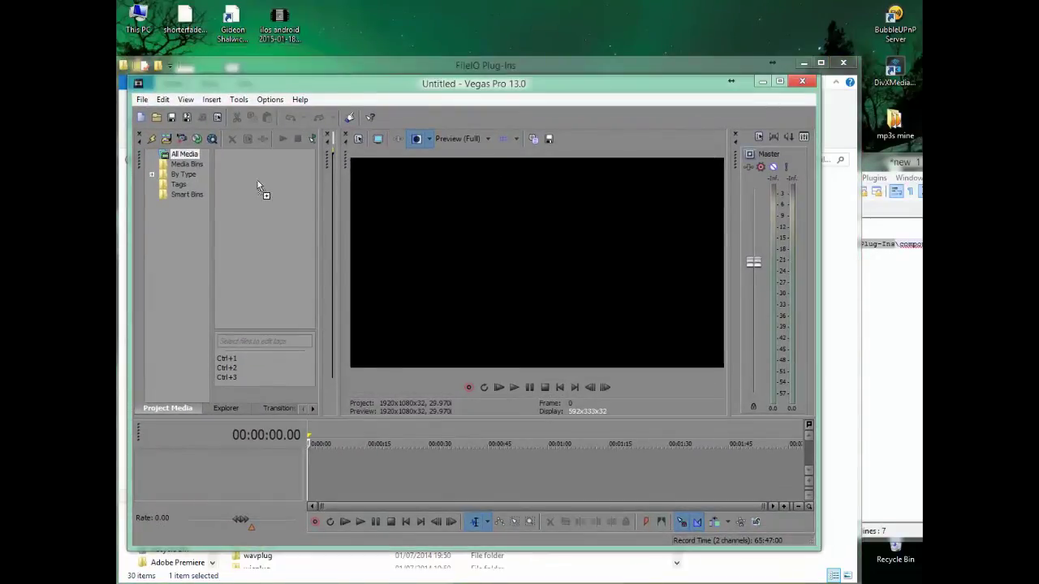
{"action": "mouse_move", "coordinate": [255, 182]}
{"action": "left_mouse_down"}
{"action": "mouse_move", "coordinate": [320, 478]}
{"action": "mouse_move", "coordinate": [310, 467]}
{"action": "left_mouse_up"}
{"action": "left_click", "coordinate": [552, 277]}
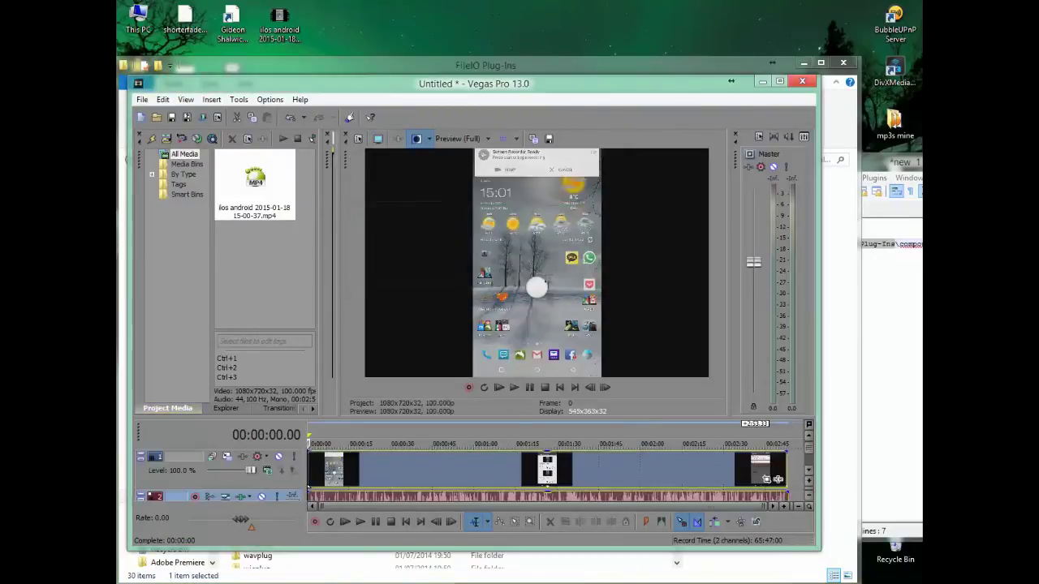
{"action": "left_click", "coordinate": [514, 388]}
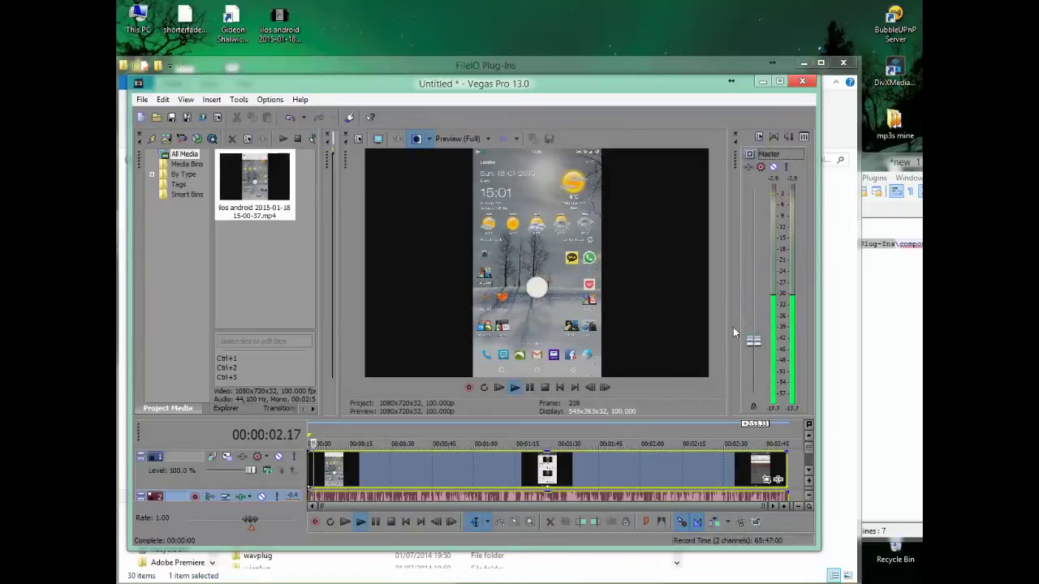
{"action": "left_click", "coordinate": [546, 389]}
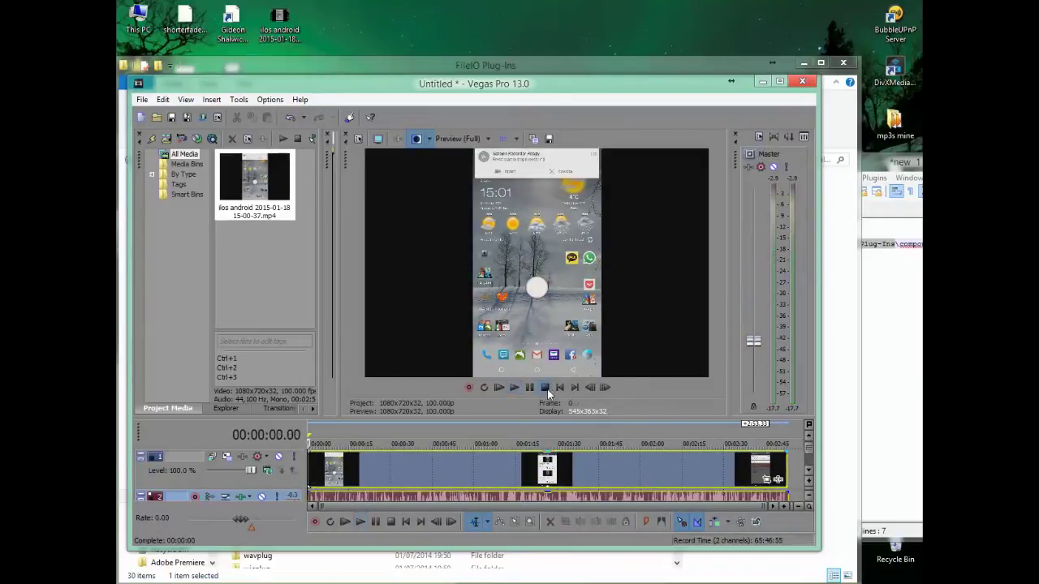
{"action": "right_click", "coordinate": [264, 179]}
- Compare the clip's mcmp4plug2.dll plug-in entry with the Notepad++ notes, then close the properties
{"action": "left_click", "coordinate": [280, 557]}
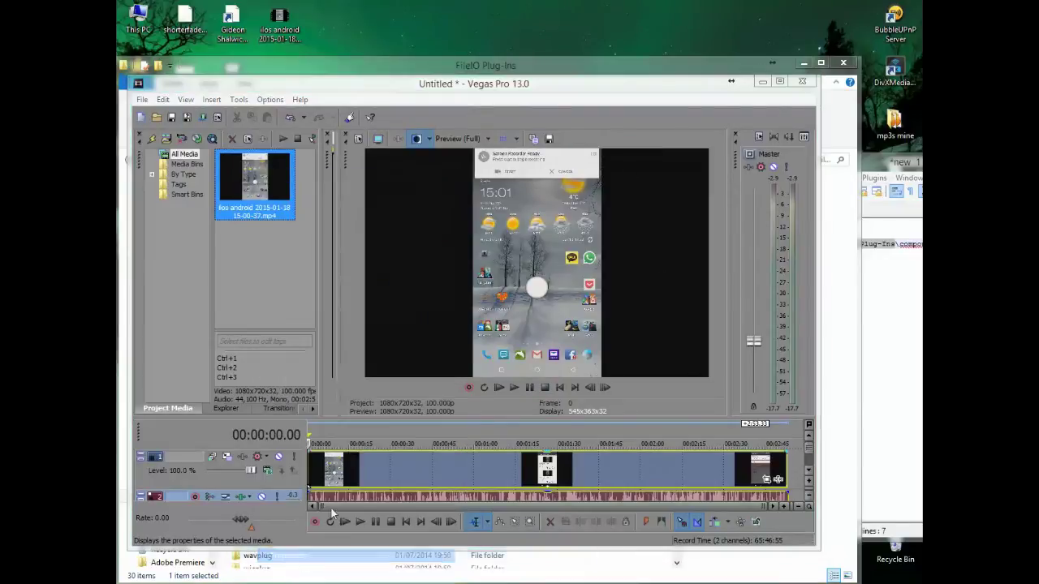
{"action": "left_click", "coordinate": [399, 137]}
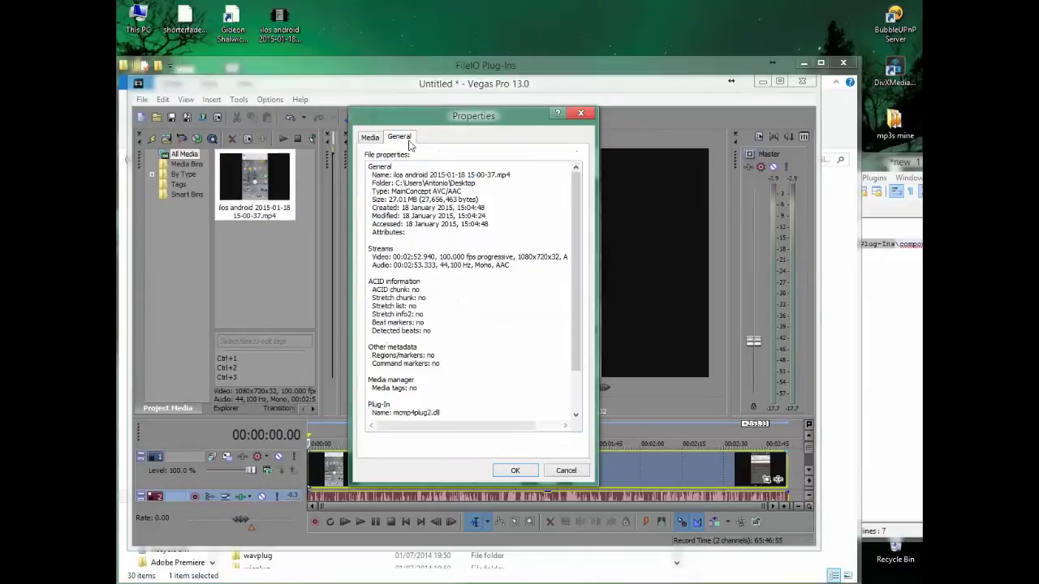
{"action": "scroll", "coordinate": [572, 323], "scroll_direction": "down", "scroll_amount": 2}
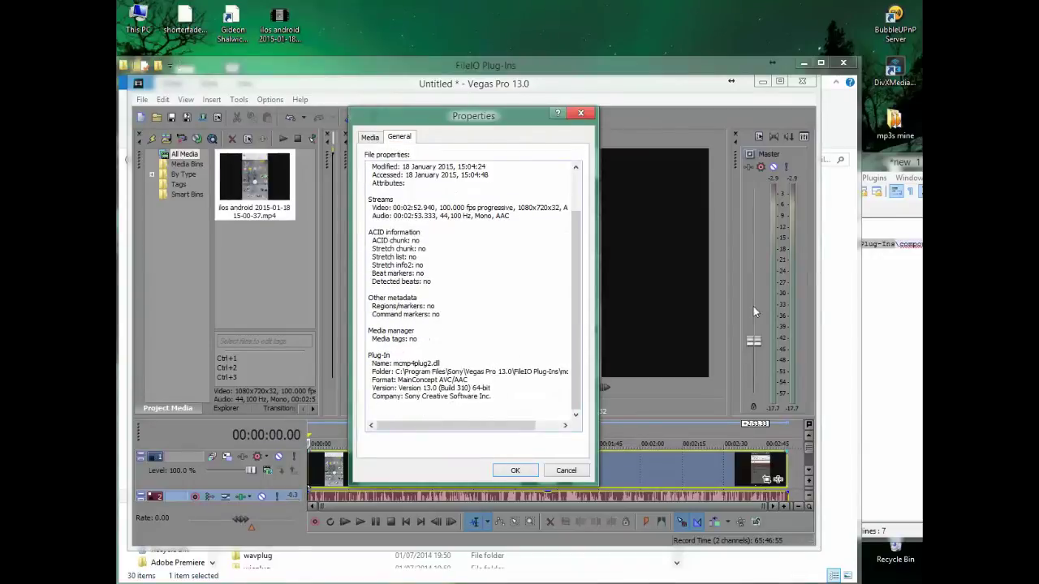
{"action": "left_click", "coordinate": [911, 262]}
{"action": "left_click_drag", "start_coordinate": [772, 155], "coordinate": [771, 236]}
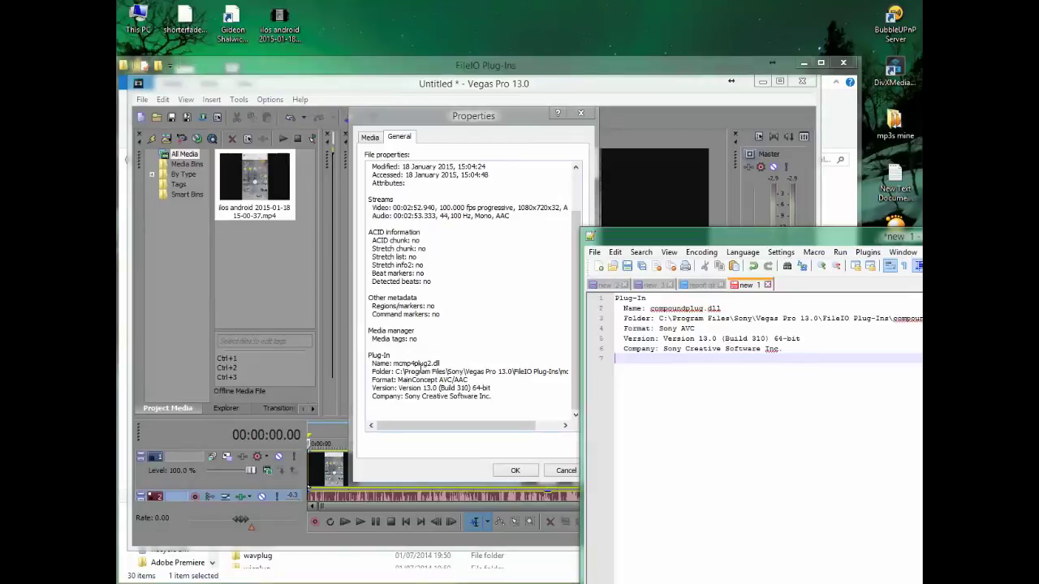
{"action": "left_click", "coordinate": [426, 363]}
{"action": "left_click_drag", "start_coordinate": [441, 364], "coordinate": [408, 356]}
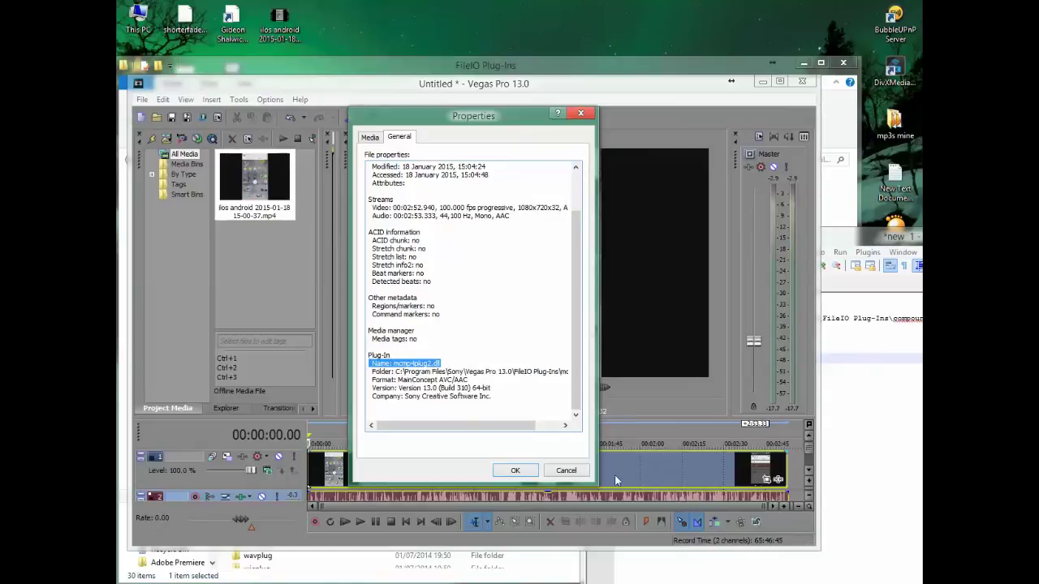
{"action": "left_click", "coordinate": [567, 471]}
{"action": "left_click", "coordinate": [824, 391]}
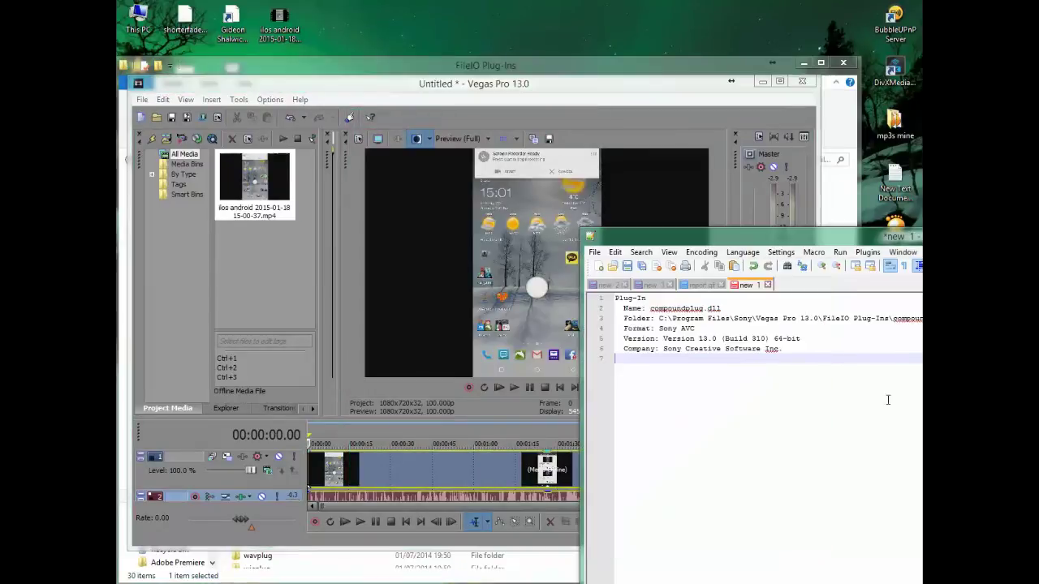